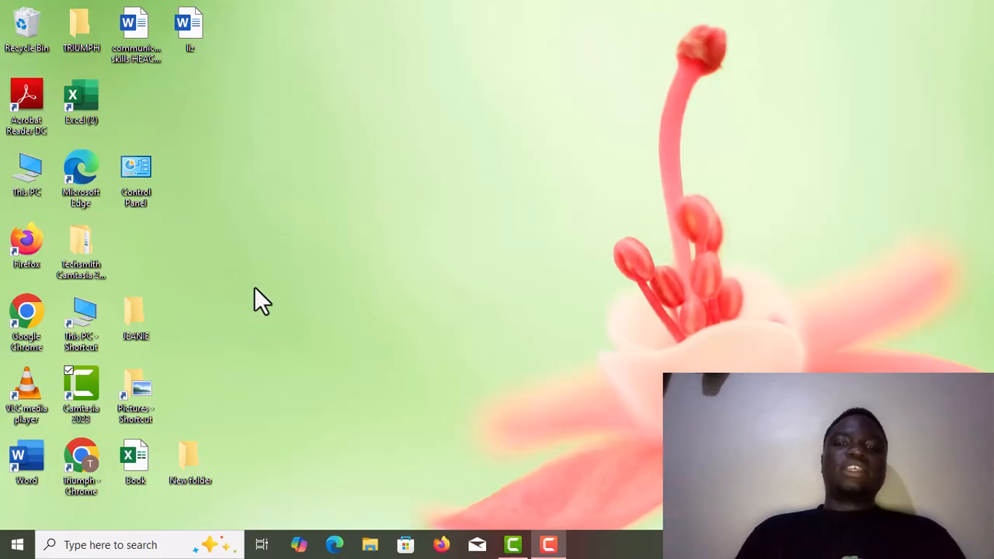
Step: Create a new Microsoft Excel worksheet on the desktop, name it TRIUMPH and open it
{"action": "right_click", "coordinate": [205, 304]}
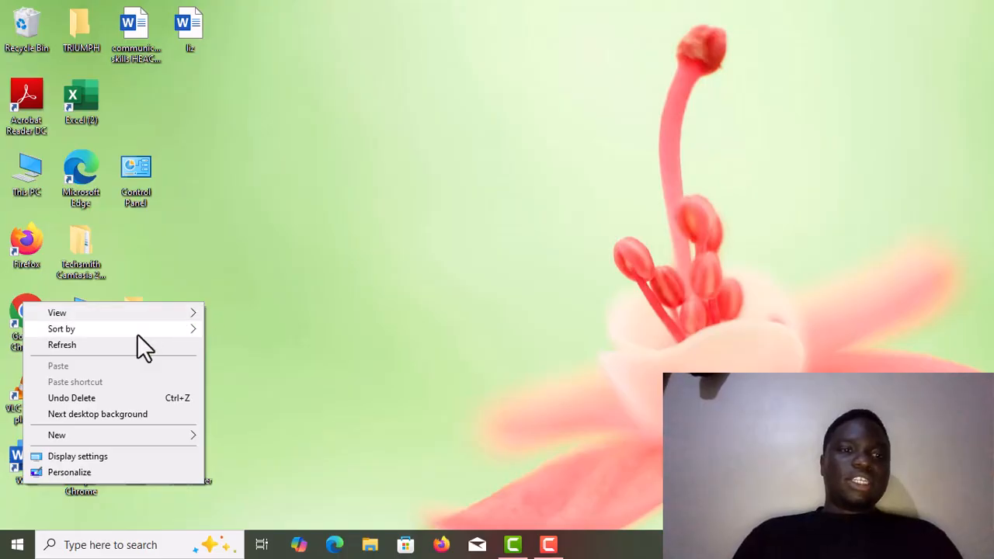
{"action": "mouse_move", "coordinate": [82, 441]}
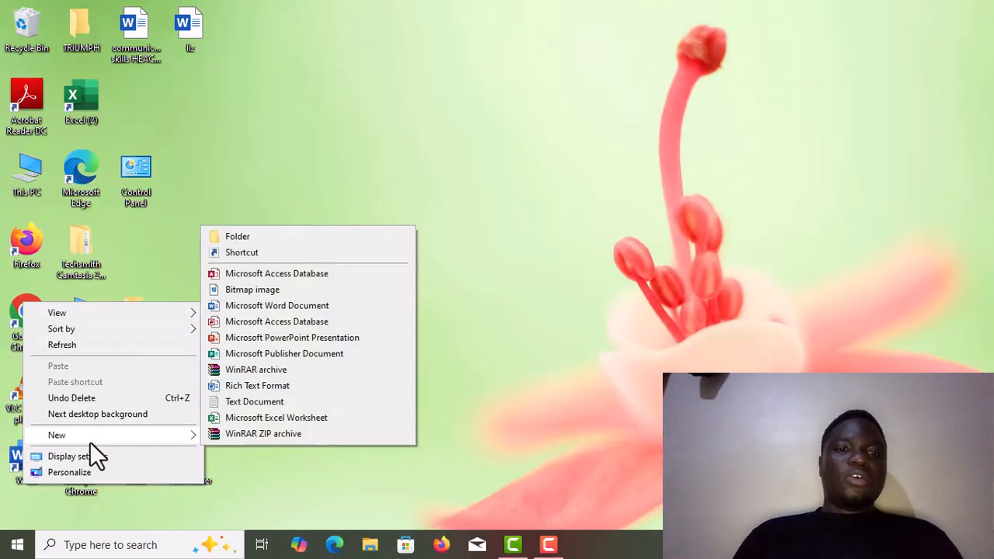
{"action": "left_click", "coordinate": [243, 419]}
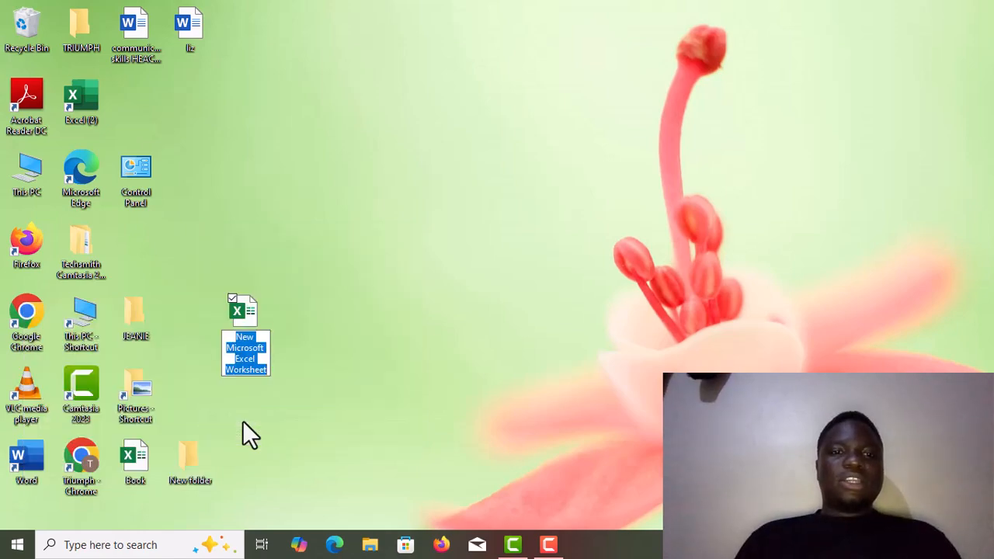
{"action": "left_click", "coordinate": [248, 341]}
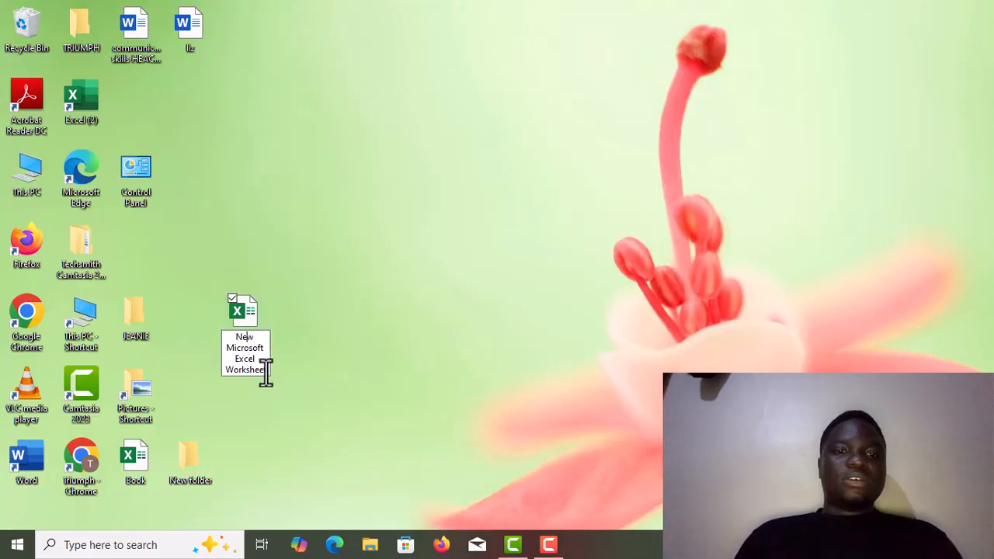
{"action": "key", "text": "BackSpace"}
{"action": "key", "text": "BackSpace"}
{"action": "key", "text": "BackSpace"}
{"action": "key", "text": "BackSpace"}
{"action": "key", "text": "BackSpace"}
{"action": "key", "text": "BackSpace"}
{"action": "key", "text": "BackSpace"}
{"action": "key", "text": "BackSpace"}
{"action": "key", "text": "BackSpace"}
{"action": "key", "text": "BackSpace"}
{"action": "key", "text": "BackSpace"}
{"action": "key", "text": "BackSpace"}
{"action": "key", "text": "BackSpace"}
{"action": "key", "text": "BackSpace"}
{"action": "key", "text": "BackSpace"}
{"action": "key", "text": "BackSpace"}
{"action": "key", "text": "BackSpace"}
{"action": "key", "text": "BackSpace"}
{"action": "key", "text": "BackSpace"}
{"action": "key", "text": "BackSpace"}
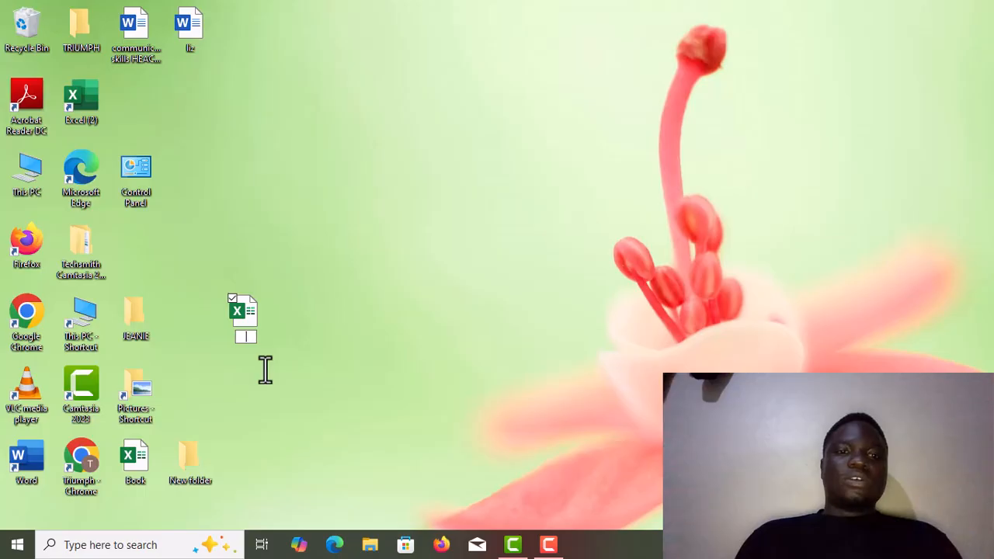
{"action": "type", "text": "TRIU"}
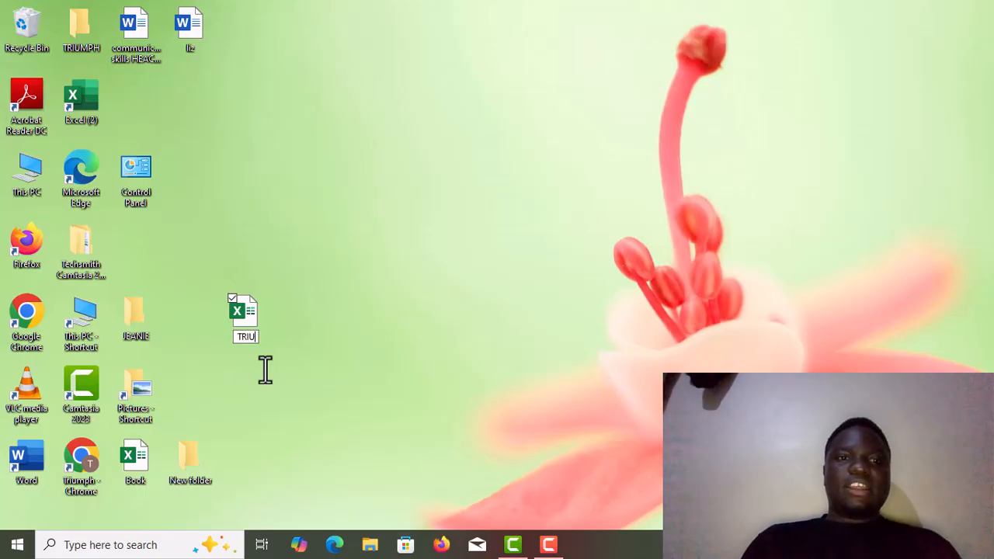
{"action": "type", "text": "MPH"}
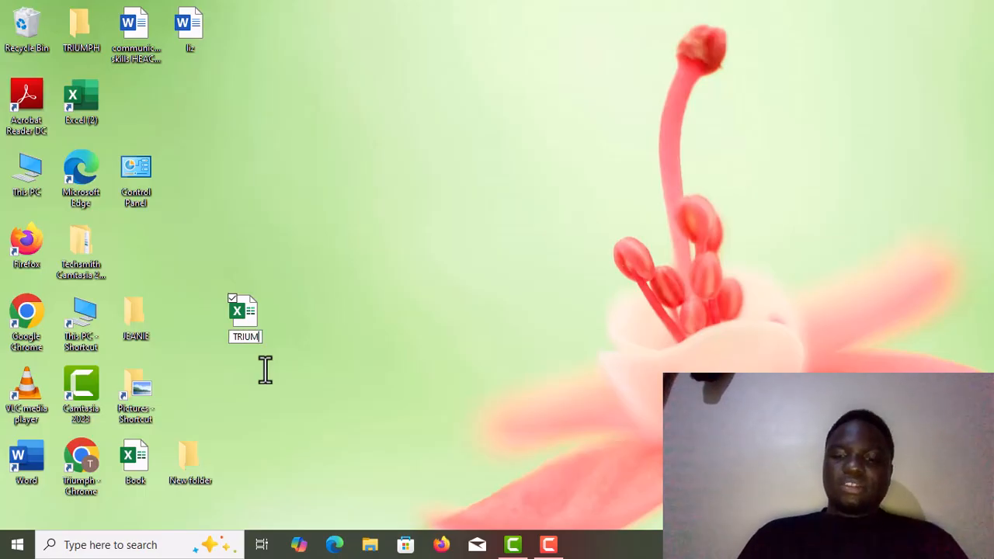
{"action": "left_click", "coordinate": [264, 369]}
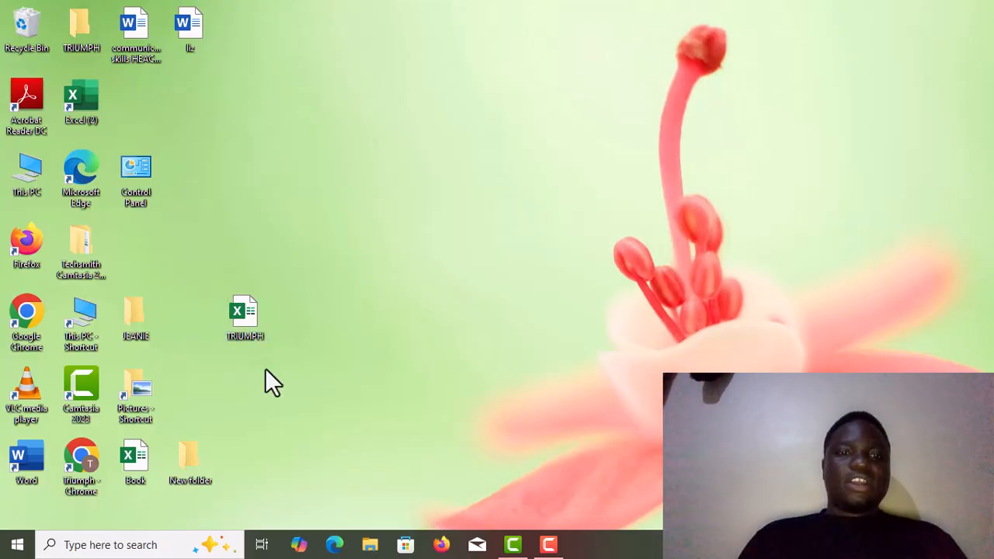
{"action": "left_click", "coordinate": [235, 303]}
{"action": "double_click", "coordinate": [235, 302]}
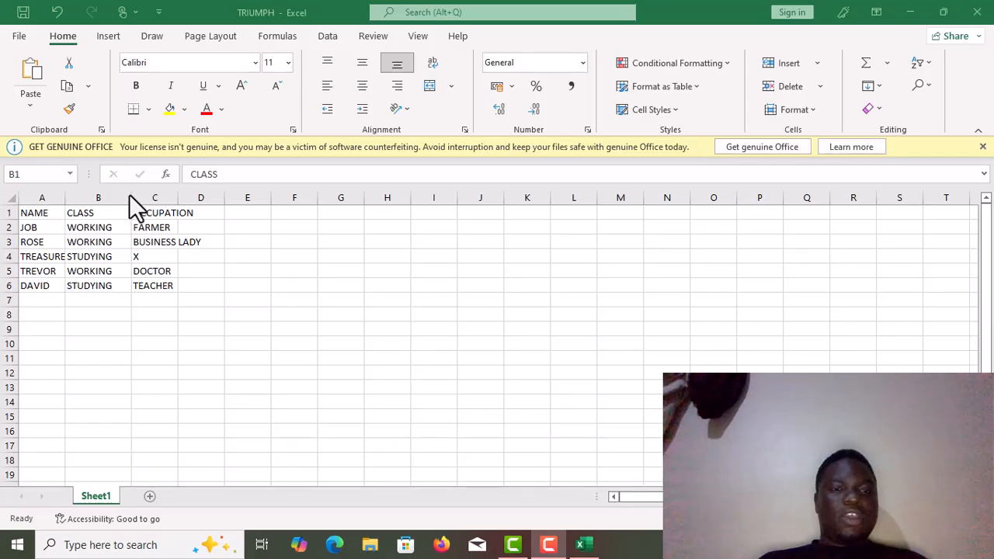
Step: Narrow columns B and A to about two characters wide each
{"action": "key", "text": "shift+Right"}
{"action": "left_click_drag", "start_coordinate": [129, 195], "coordinate": [75, 183]}
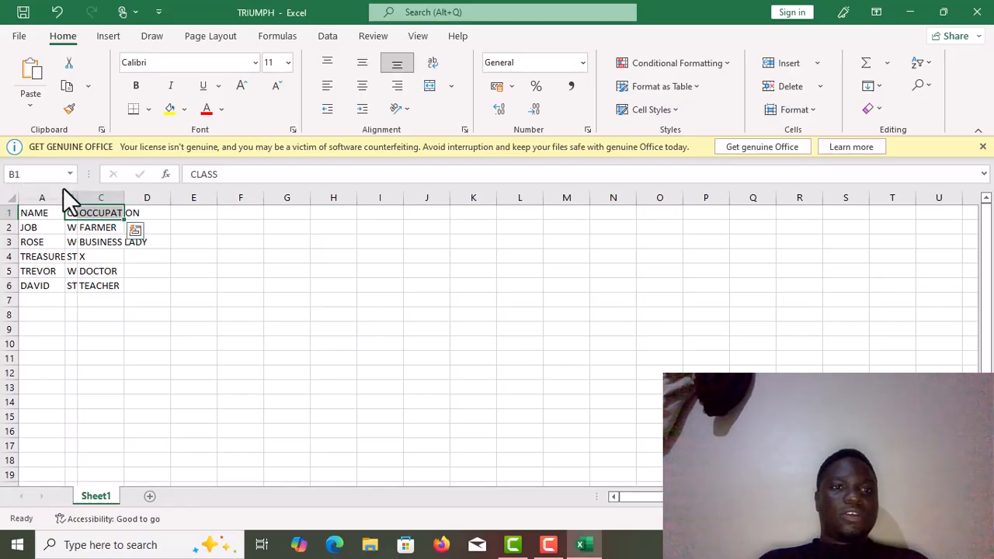
{"action": "left_click_drag", "start_coordinate": [65, 192], "coordinate": [30, 185]}
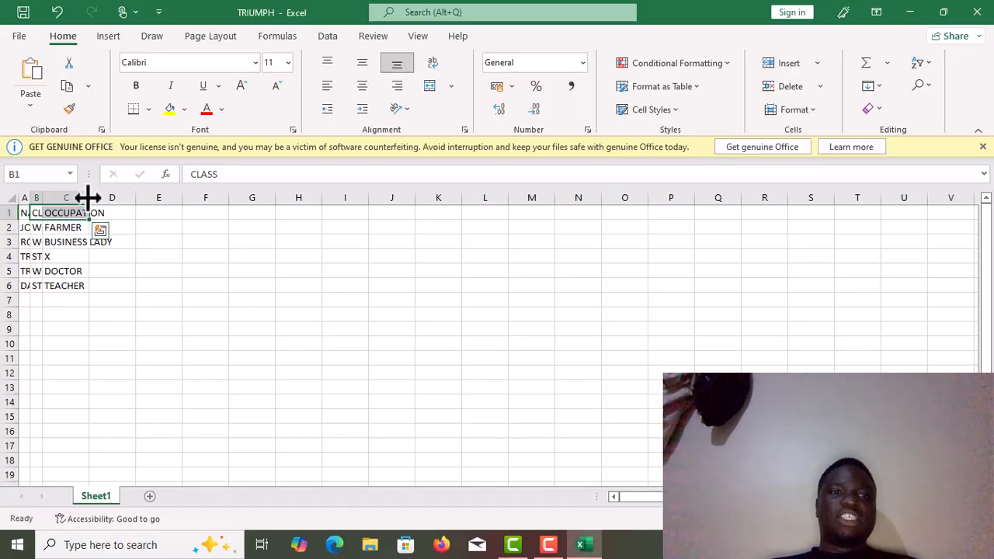
Step: Widen columns C, B and A so every occupation, class and name entry fits within its own column
{"action": "left_click_drag", "start_coordinate": [88, 197], "coordinate": [143, 197]}
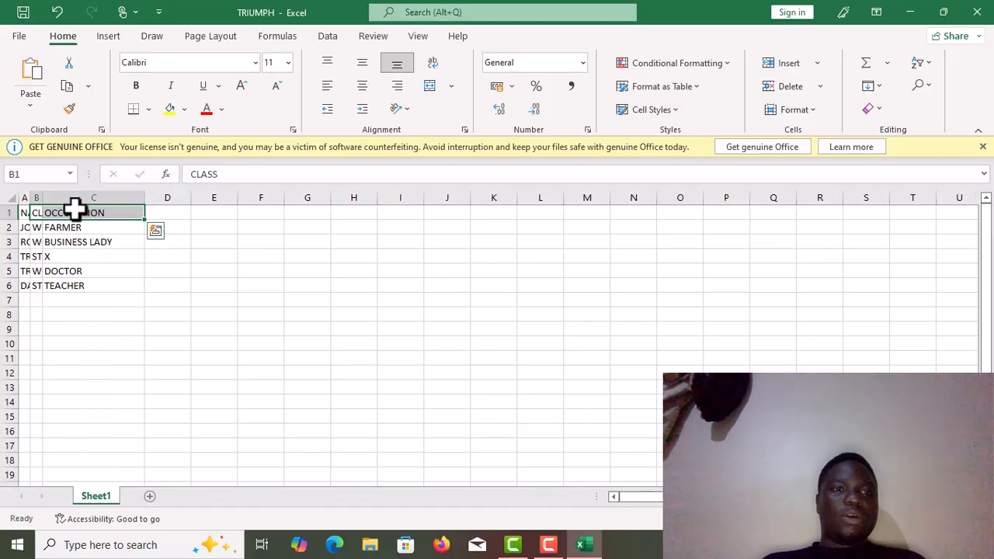
{"action": "left_click_drag", "start_coordinate": [42, 198], "coordinate": [100, 200]}
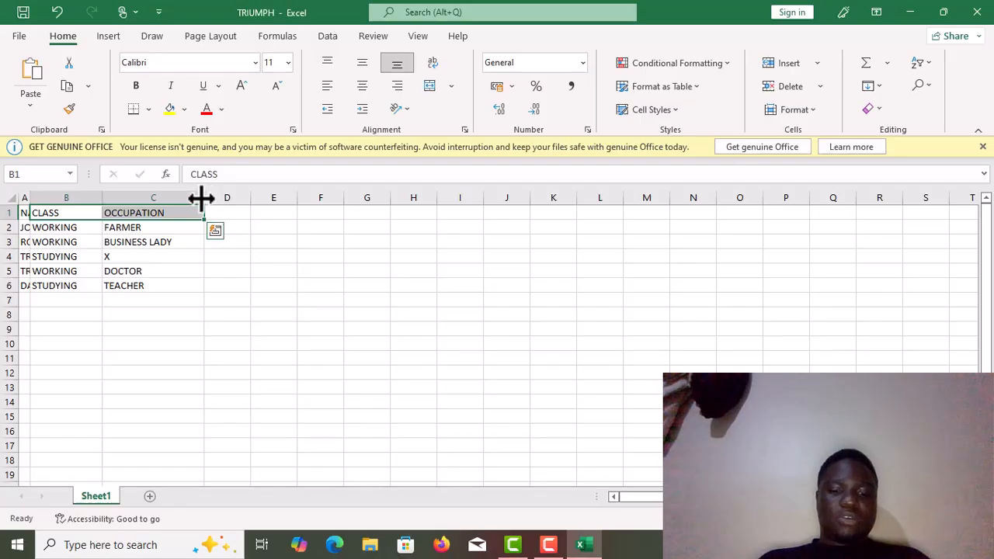
{"action": "left_click_drag", "start_coordinate": [201, 198], "coordinate": [247, 198]}
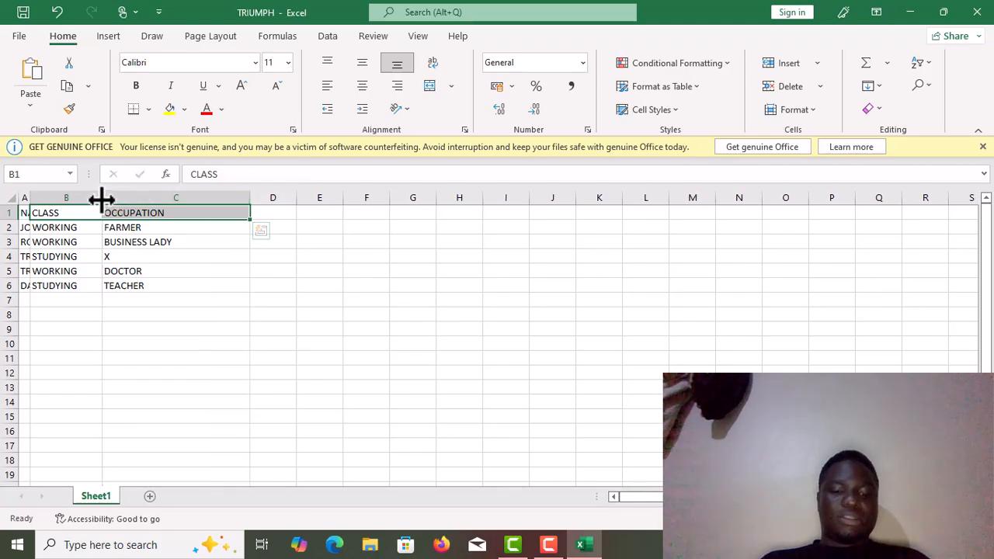
{"action": "left_click_drag", "start_coordinate": [102, 199], "coordinate": [133, 196]}
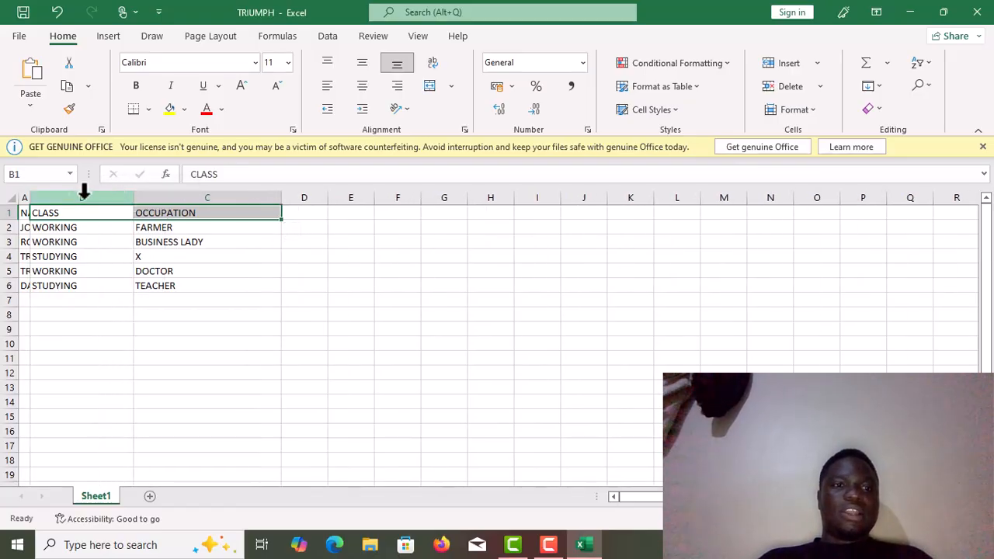
{"action": "left_click_drag", "start_coordinate": [29, 200], "coordinate": [89, 193]}
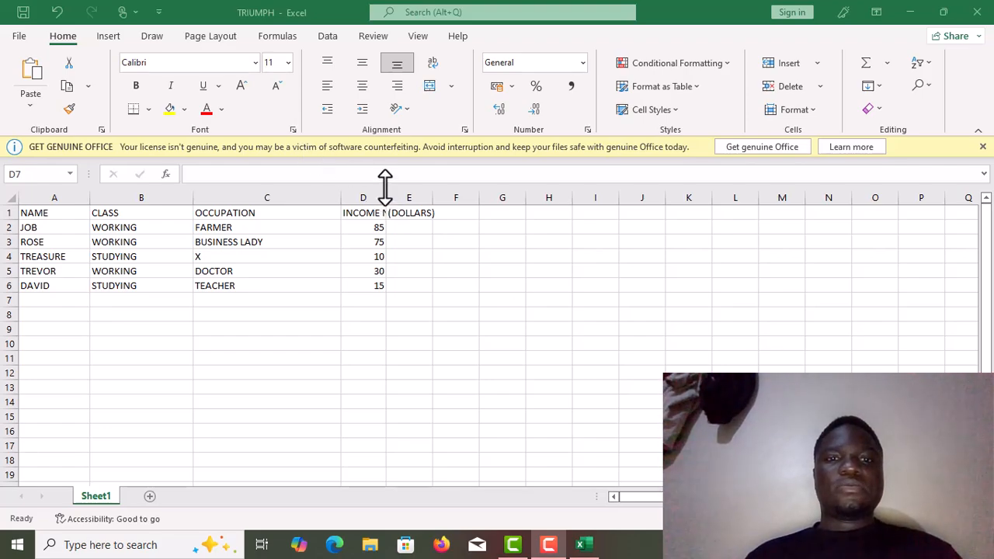
Step: Widen column D so the INCOME NET heading fits, and select cell E1
{"action": "left_click", "coordinate": [383, 186]}
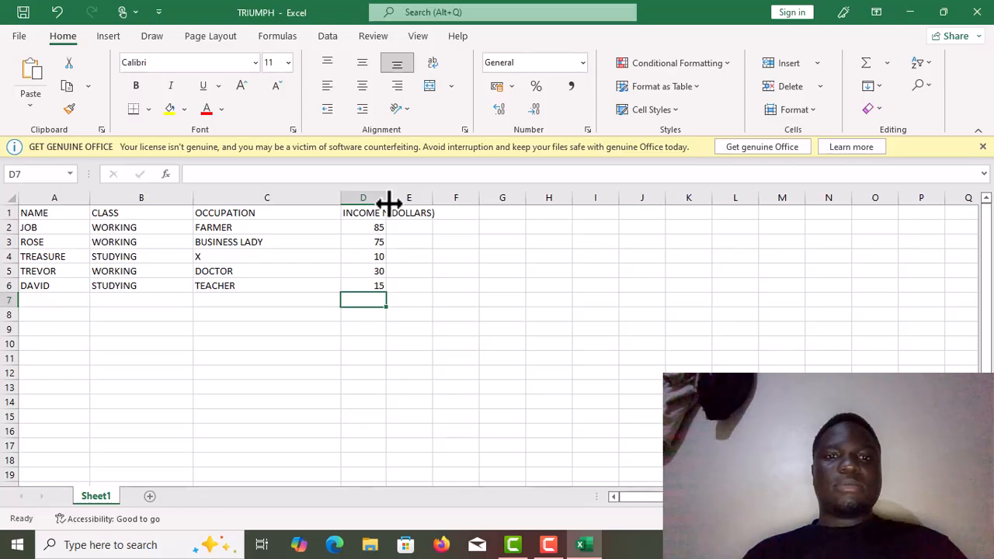
{"action": "left_click_drag", "start_coordinate": [388, 203], "coordinate": [410, 204]}
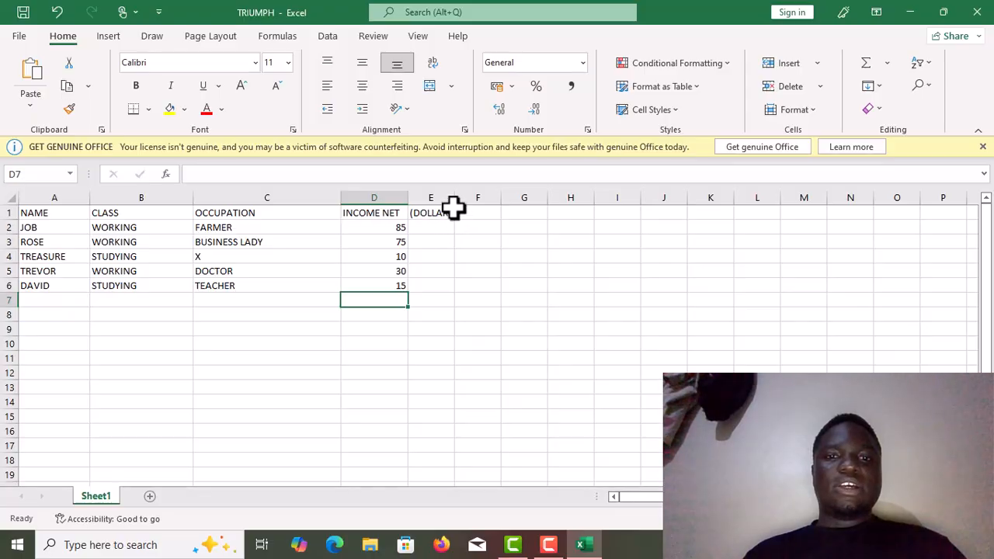
{"action": "left_click", "coordinate": [428, 206]}
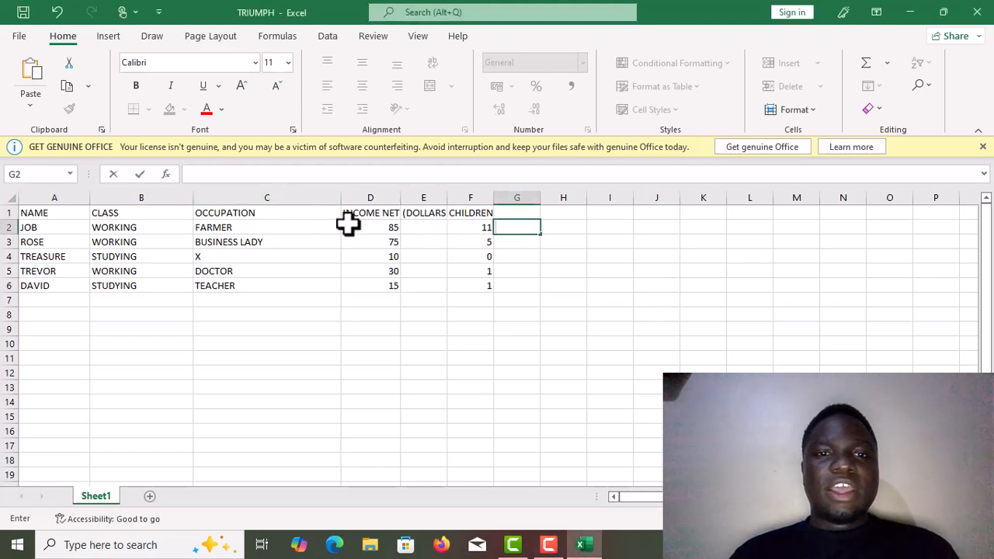
Step: Try the formula =D1+F1 in cell G2 and clear the cell again
{"action": "left_click", "coordinate": [497, 228]}
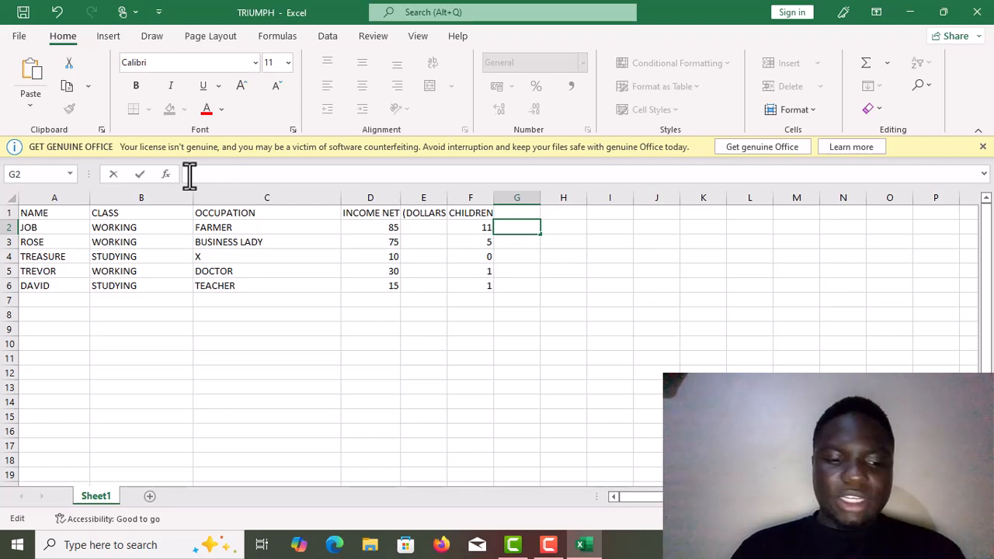
{"action": "type", "text": "="}
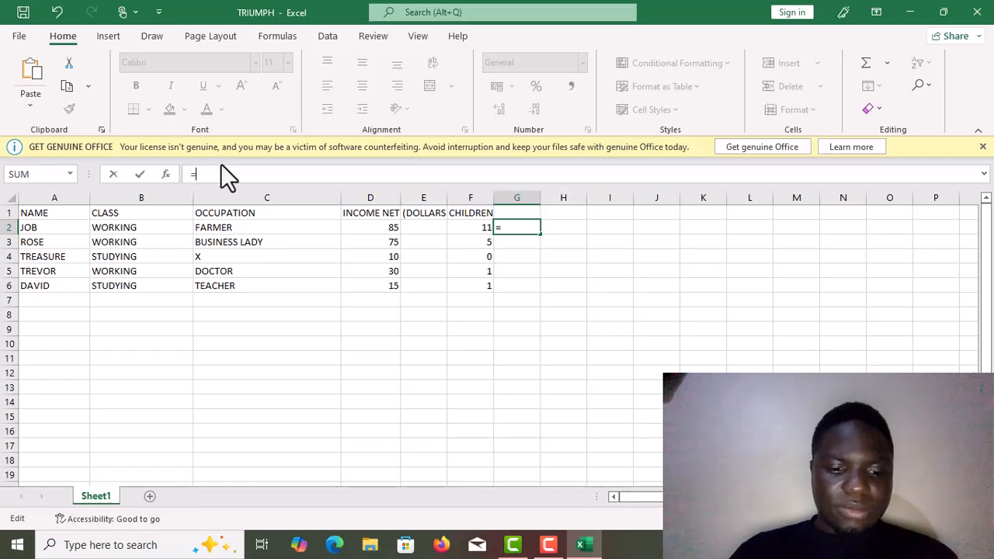
{"action": "type", "text": "D"}
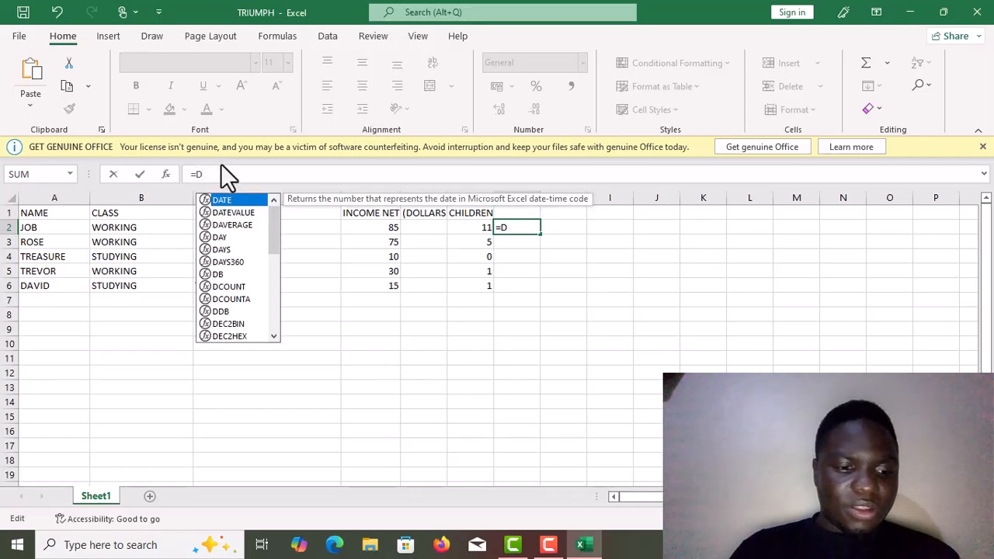
{"action": "type", "text": "1+"}
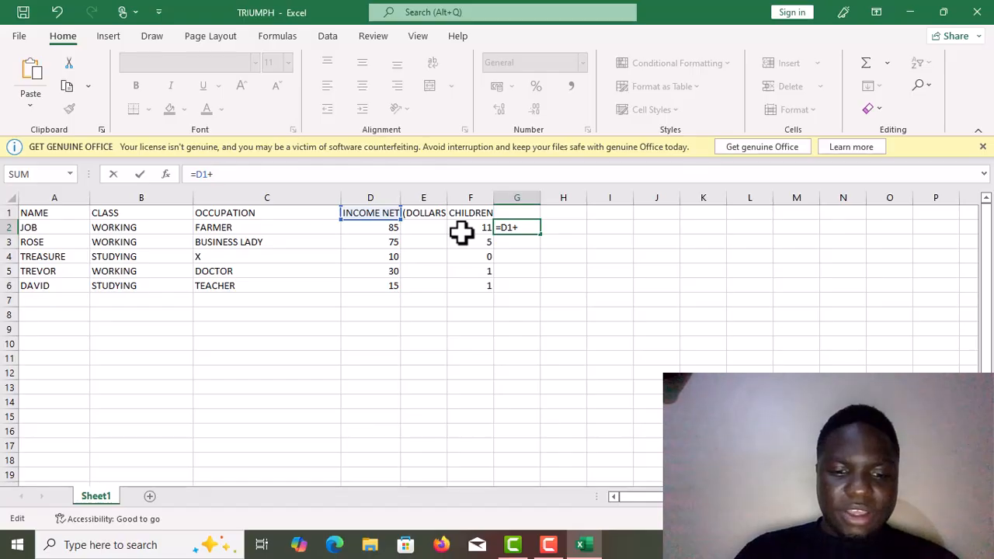
{"action": "type", "text": "F"}
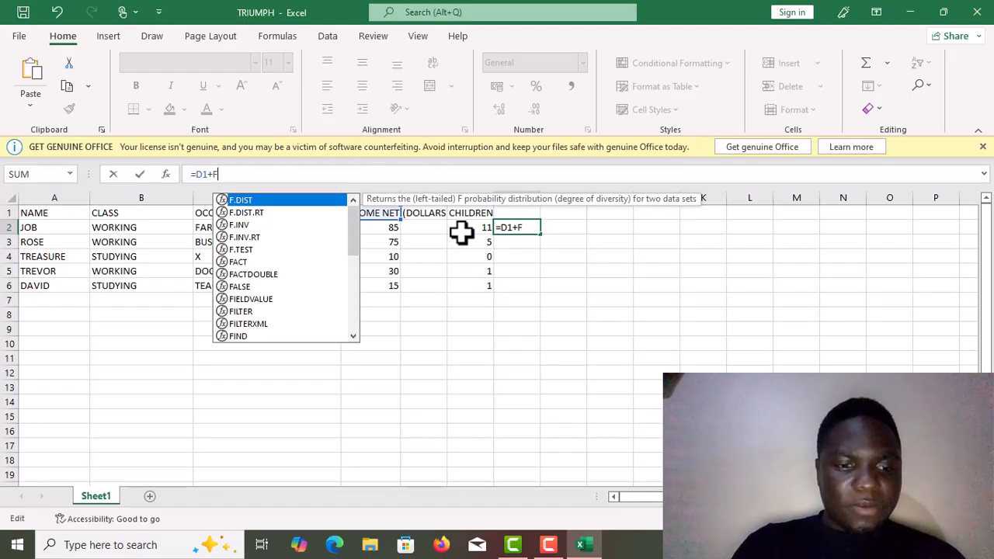
{"action": "type", "text": "1"}
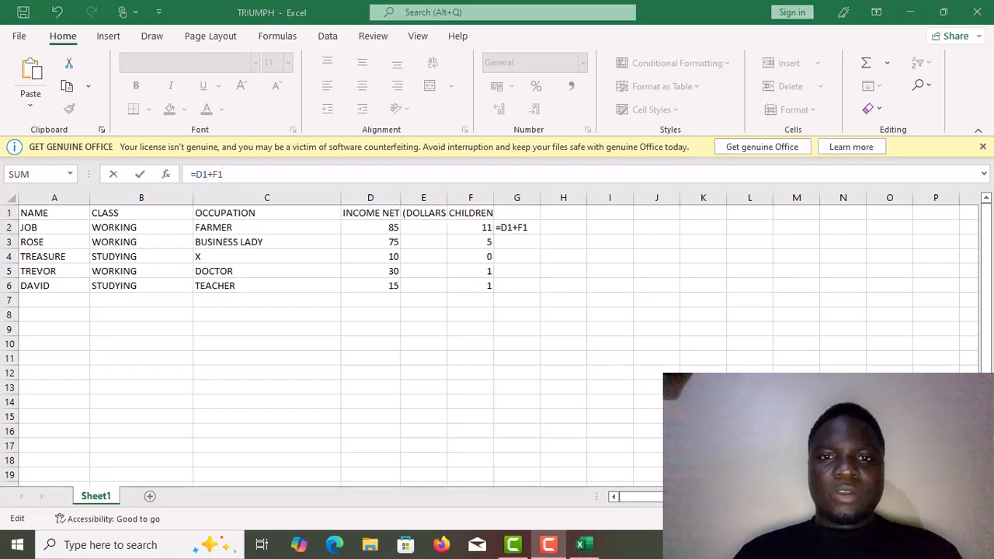
{"action": "key", "text": "Return"}
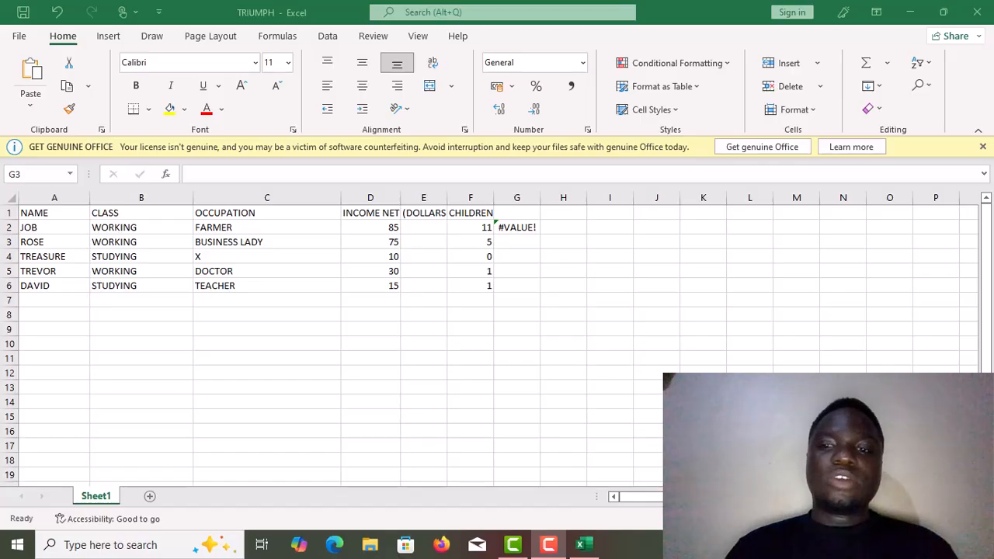
{"action": "key", "text": "Up"}
{"action": "key", "text": "BackSpace"}
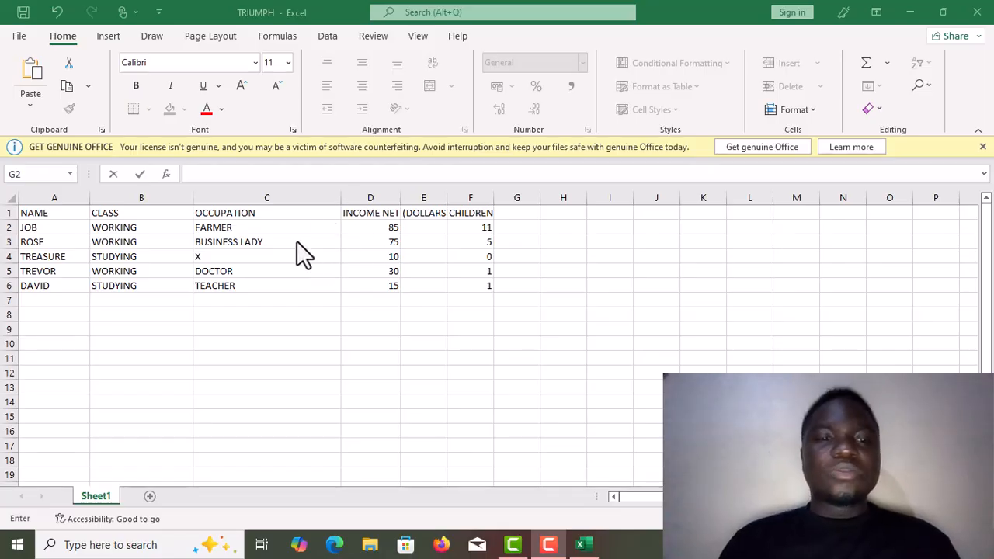
Step: Enter the formula =D2+F2 in cell G2 to add the first record's income and children values
{"action": "left_click", "coordinate": [503, 227]}
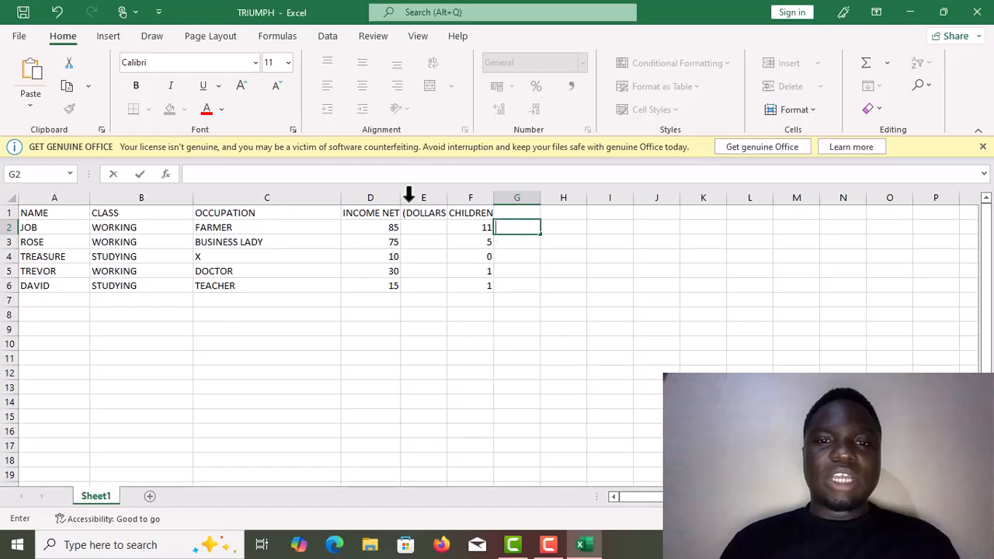
{"action": "left_click", "coordinate": [193, 177]}
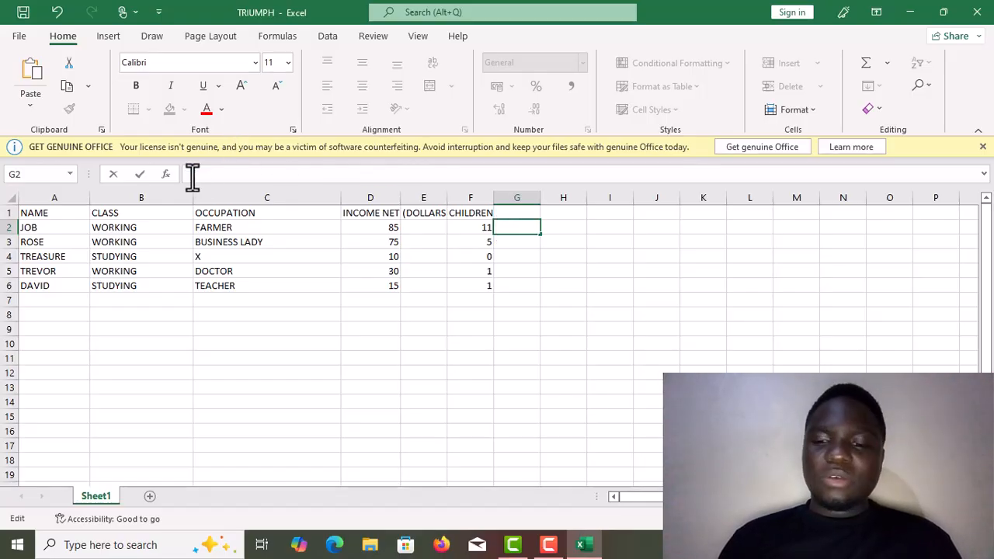
{"action": "type", "text": "="}
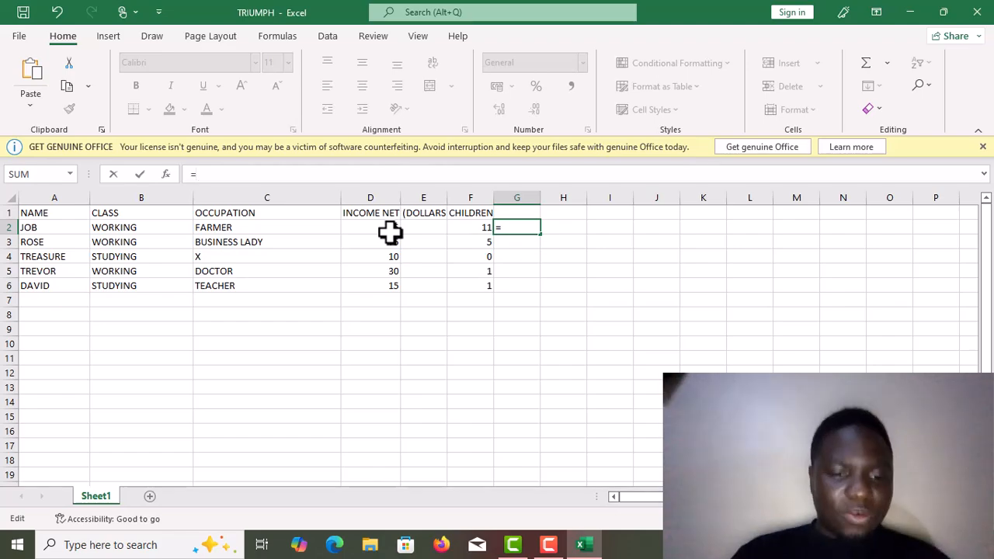
{"action": "type", "text": "D2"}
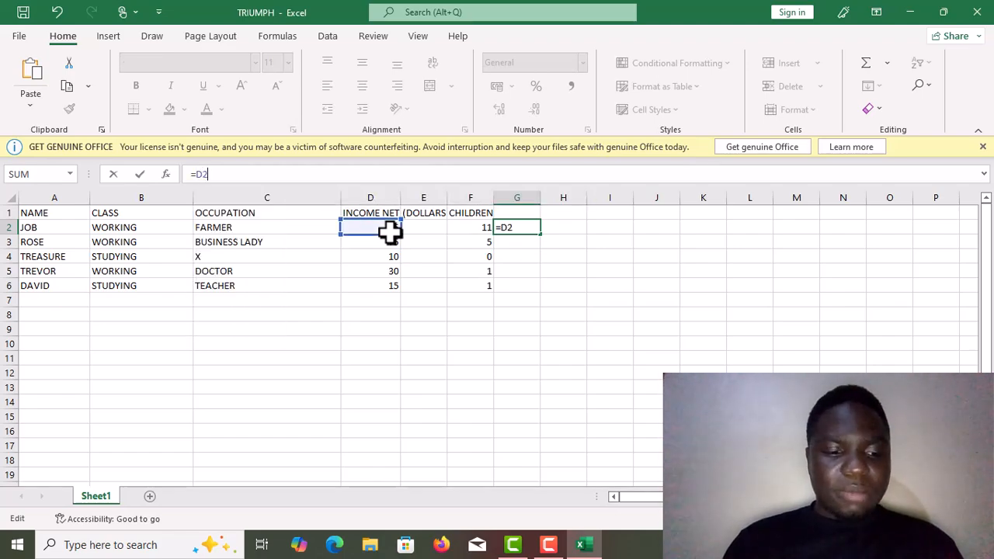
{"action": "type", "text": "+"}
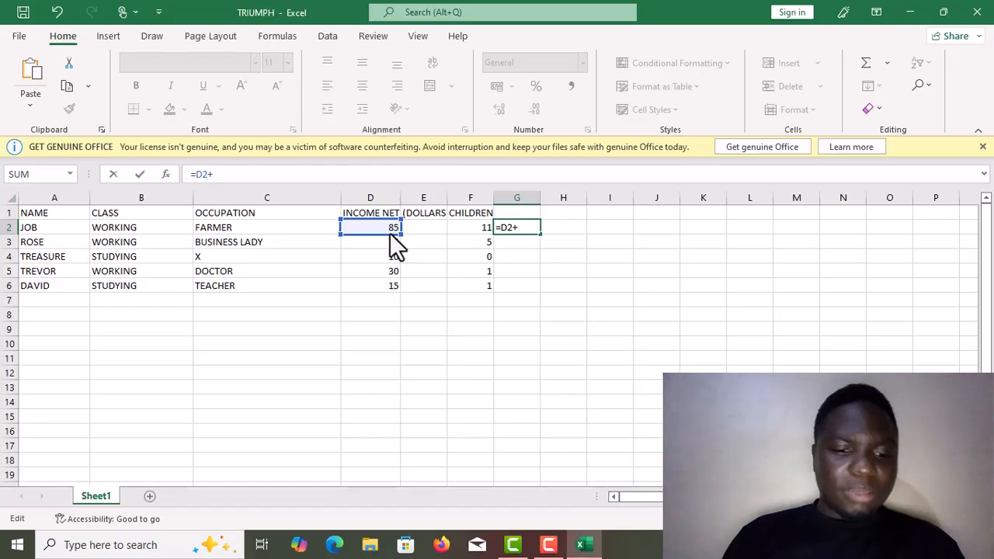
{"action": "type", "text": "F2"}
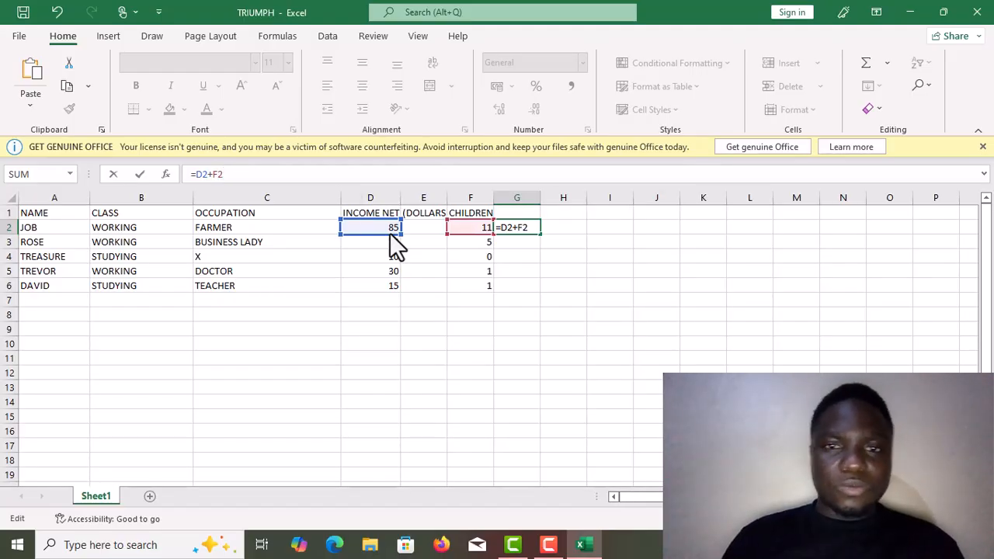
{"action": "key", "text": "Return"}
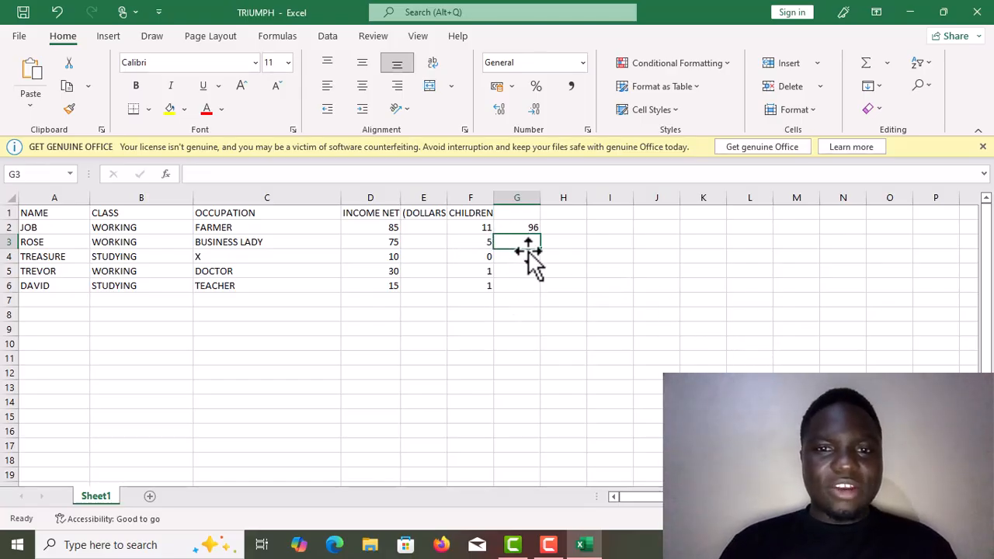
Step: Fill cells G3 to G6 with the sums of income and children, and enter the heading SUM in cell G1
{"action": "left_click_drag", "start_coordinate": [532, 244], "coordinate": [537, 287]}
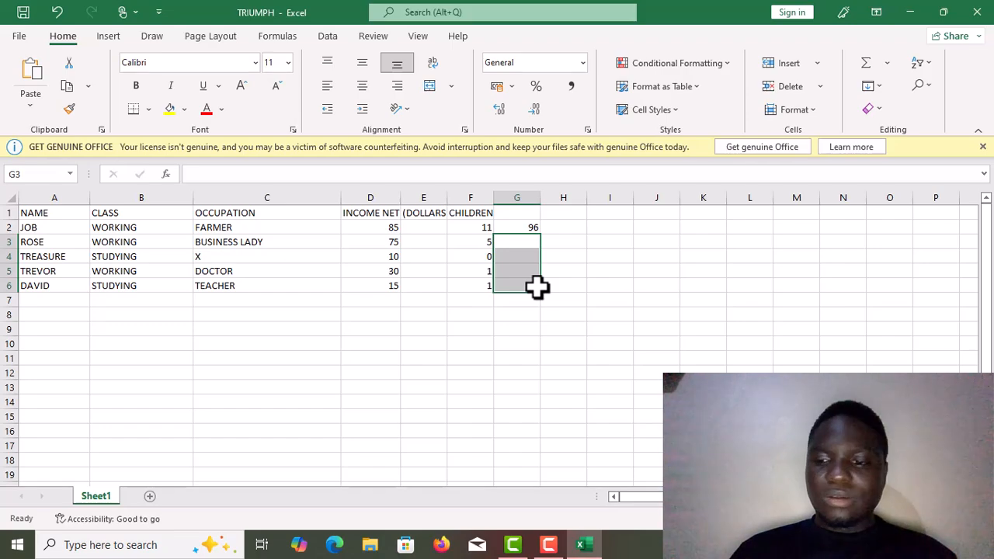
{"action": "key", "text": "Return"}
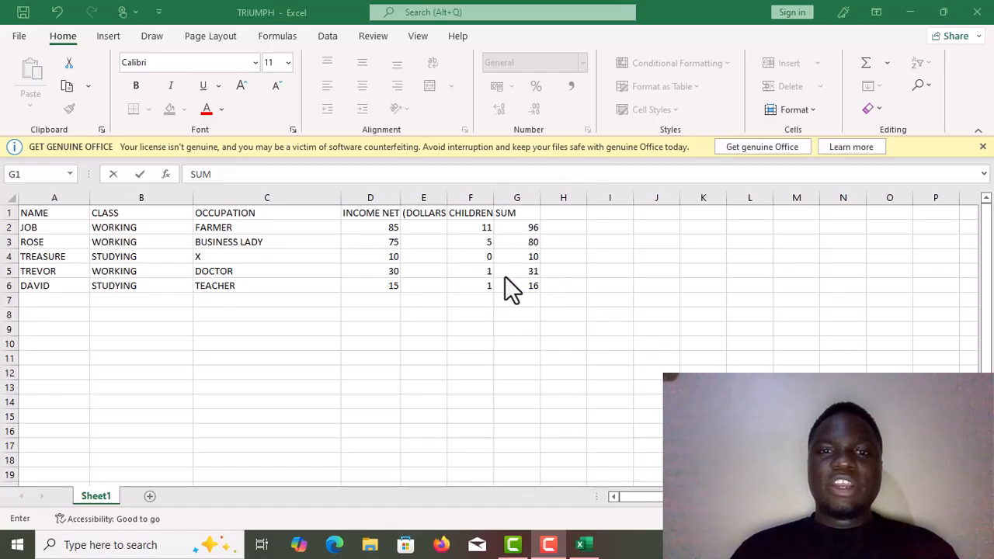
{"action": "left_click", "coordinate": [543, 209]}
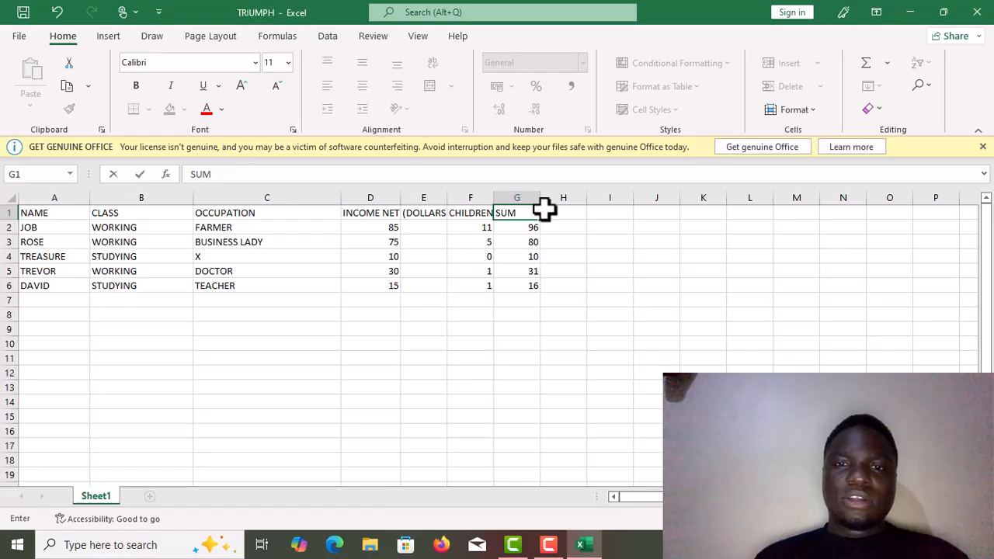
Step: Try the heading SUBTRACTION in cell H1
{"action": "left_click", "coordinate": [553, 214]}
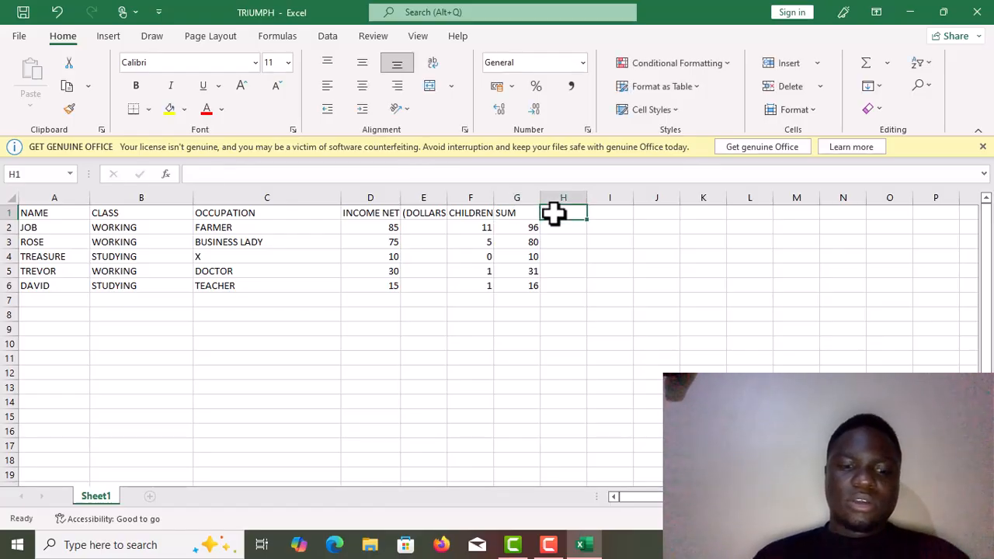
{"action": "type", "text": "SUBTRACTI"}
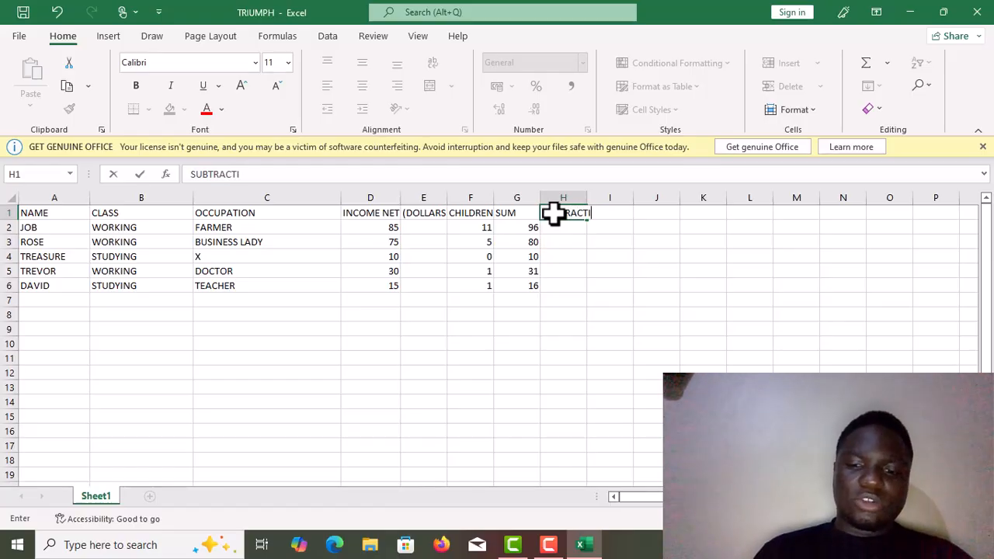
{"action": "type", "text": "ON"}
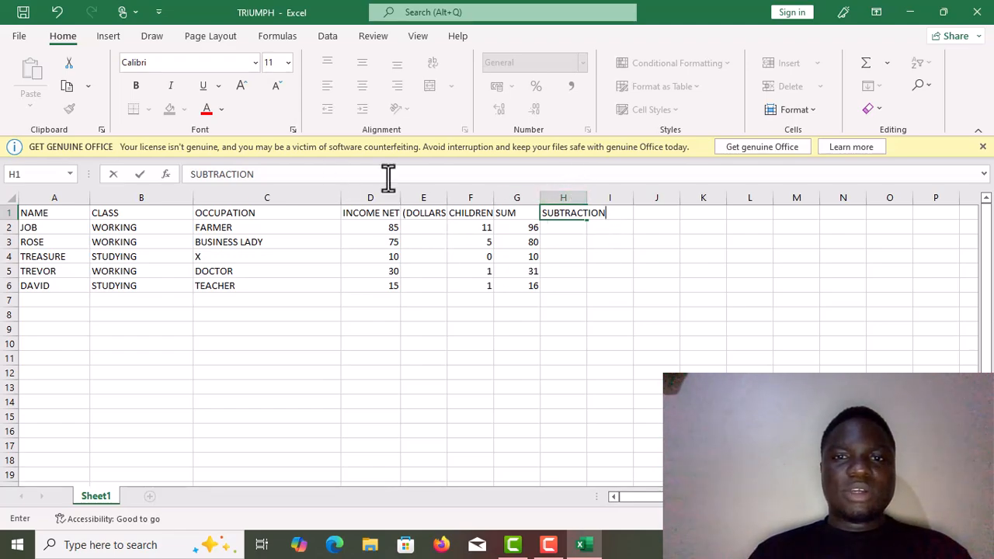
{"action": "left_click", "coordinate": [197, 174]}
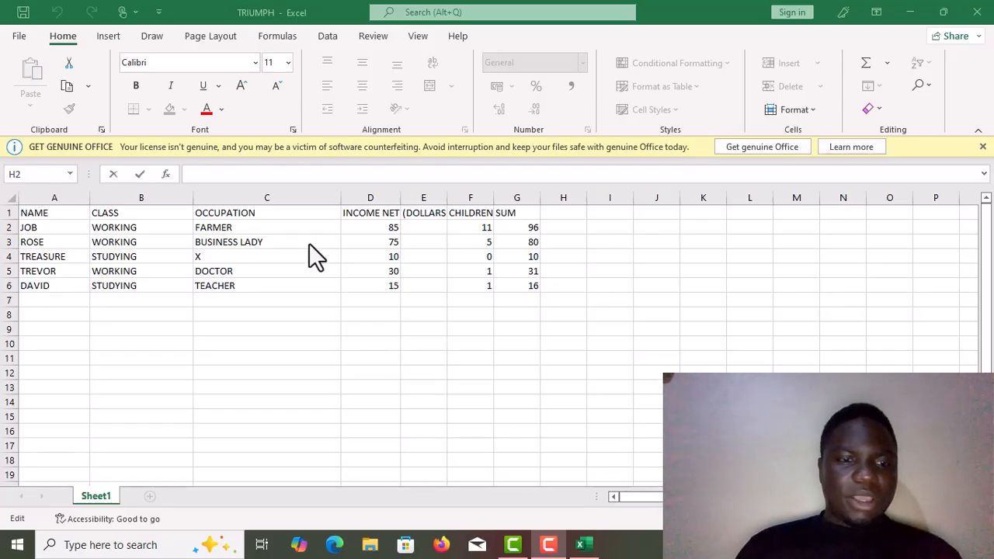
Step: Enter the subtraction formula =D2-F3 in cell H2, and extend the fill from cell H3 down to H6
{"action": "left_click", "coordinate": [187, 174]}
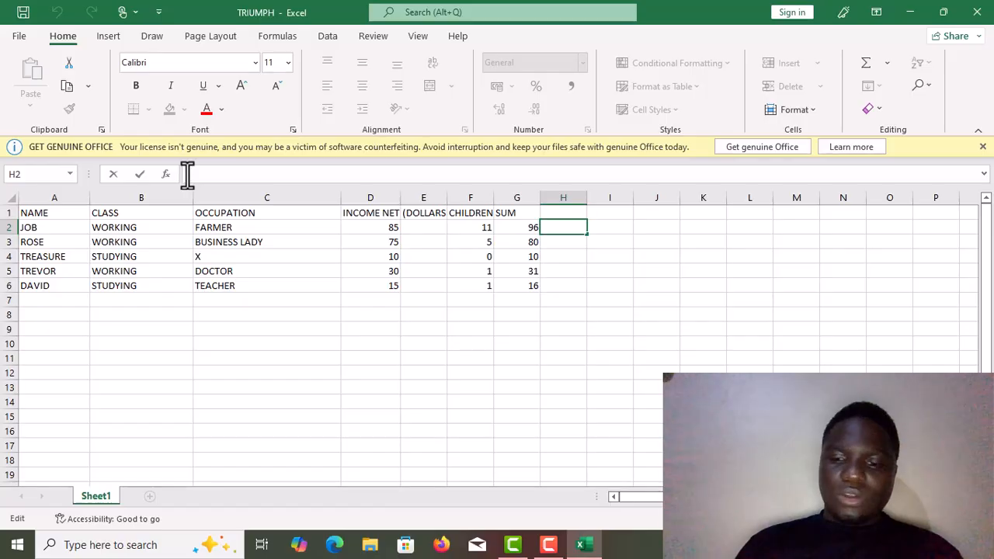
{"action": "type", "text": "="}
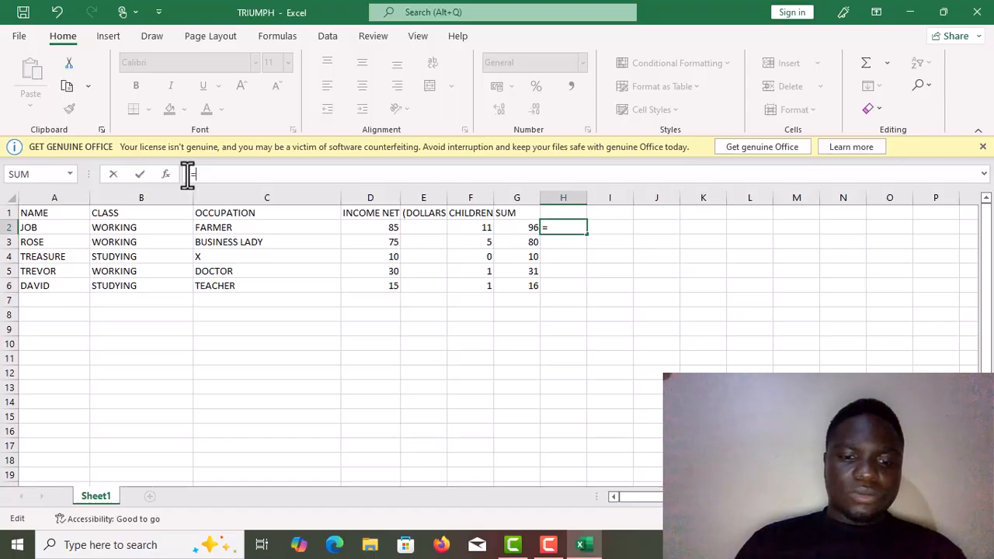
{"action": "type", "text": "D2"}
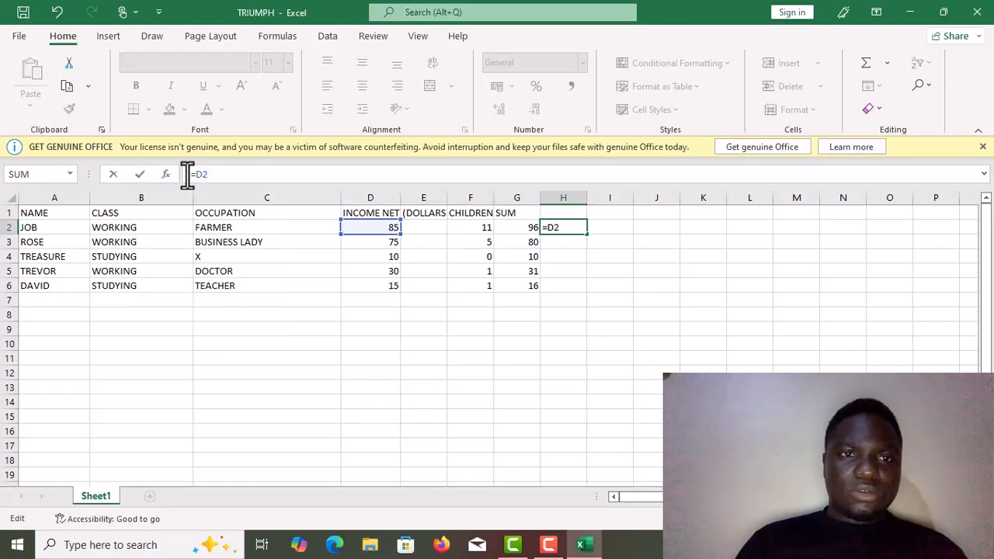
{"action": "type", "text": "_"}
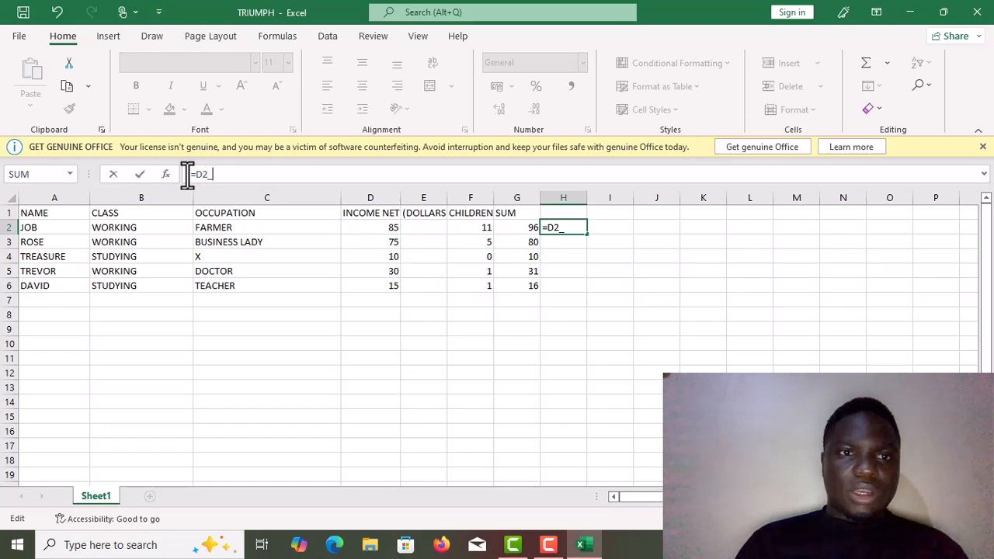
{"action": "key", "text": "BackSpace"}
{"action": "type", "text": "-"}
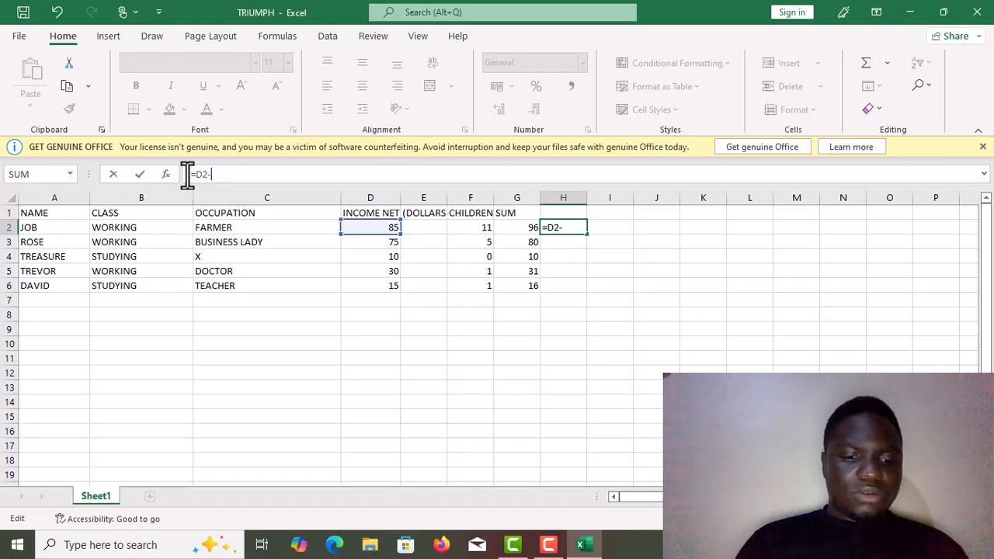
{"action": "type", "text": "F3"}
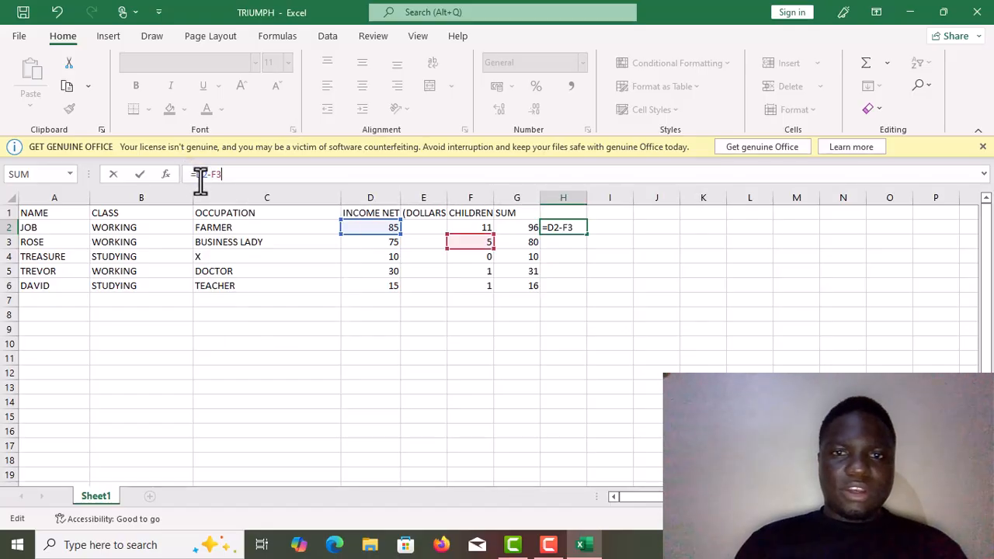
{"action": "key", "text": "Return"}
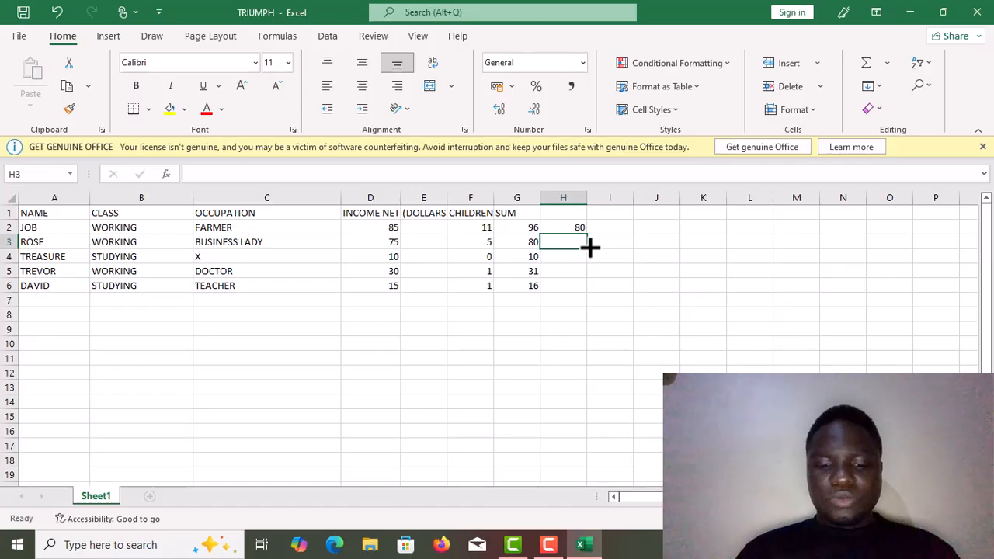
{"action": "left_click_drag", "start_coordinate": [590, 247], "coordinate": [590, 293]}
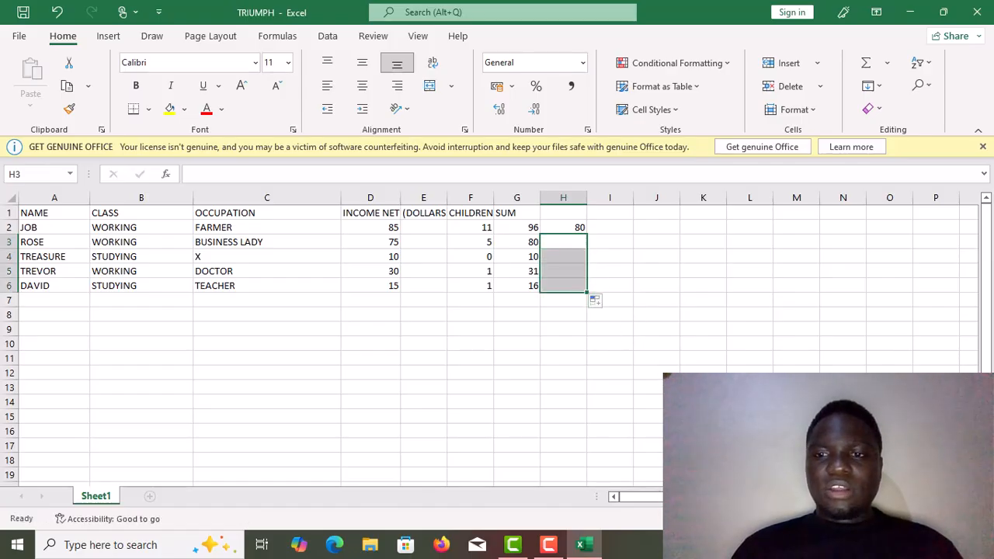